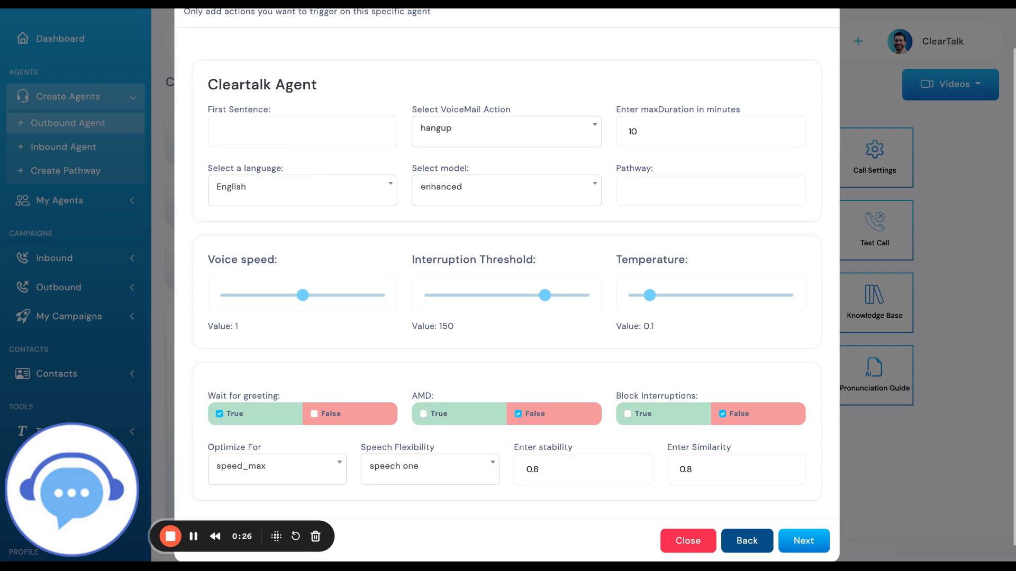
Enter "hello name?" as the agent's first sentence in the call settings
{"action": "left_click", "coordinate": [311, 145]}
{"action": "type", "text": "hello n"}
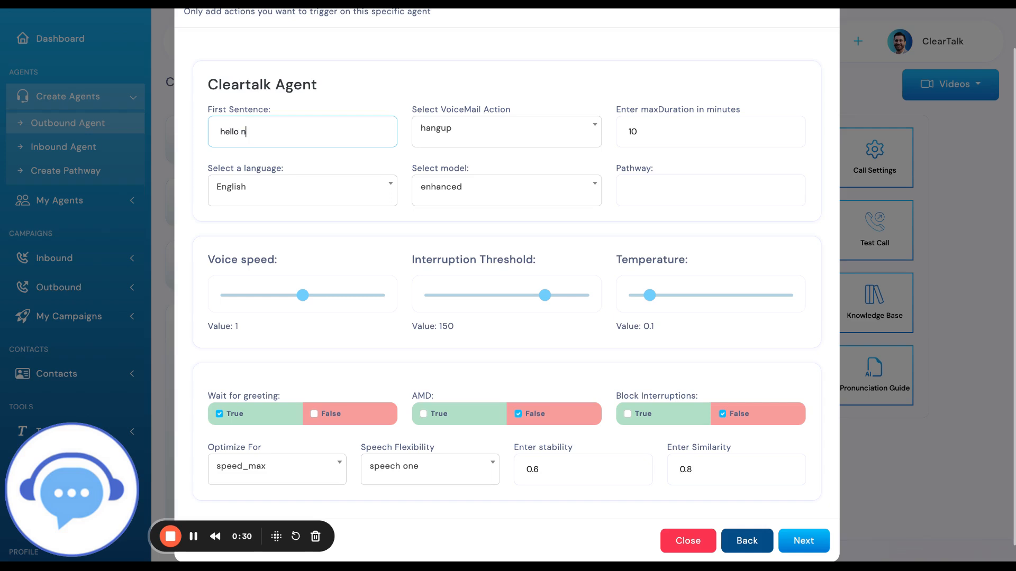
{"action": "type", "text": "ame?"}
{"action": "left_click", "coordinate": [389, 104]}
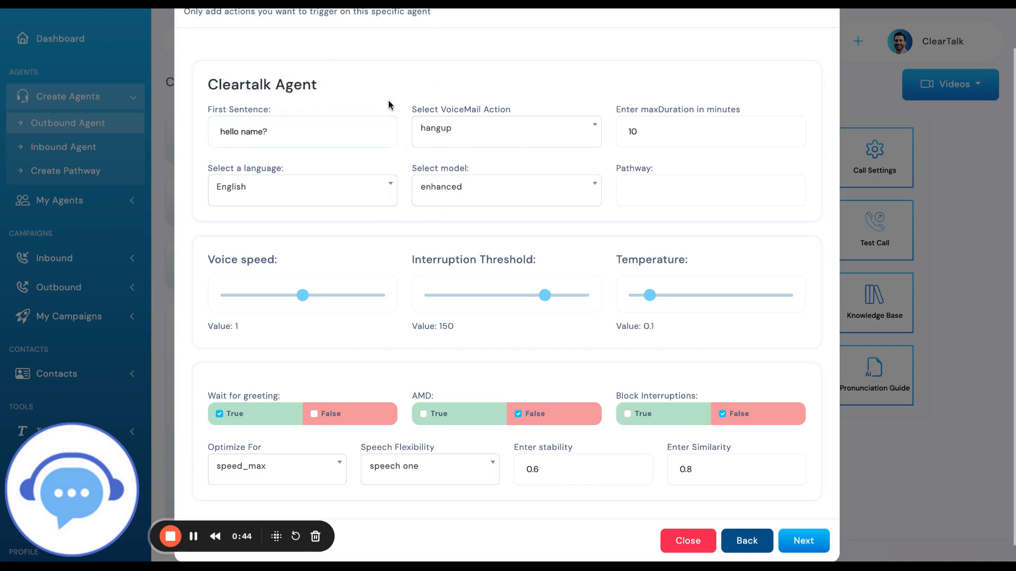
Review the voicemail action options and the maximum call duration setting
{"action": "left_click", "coordinate": [494, 132]}
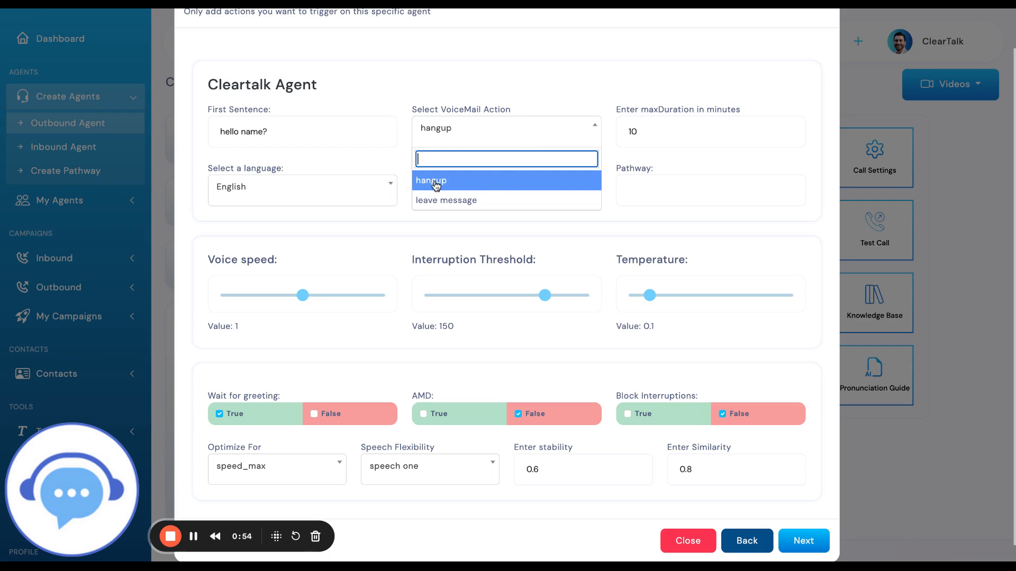
{"action": "left_click", "coordinate": [486, 128]}
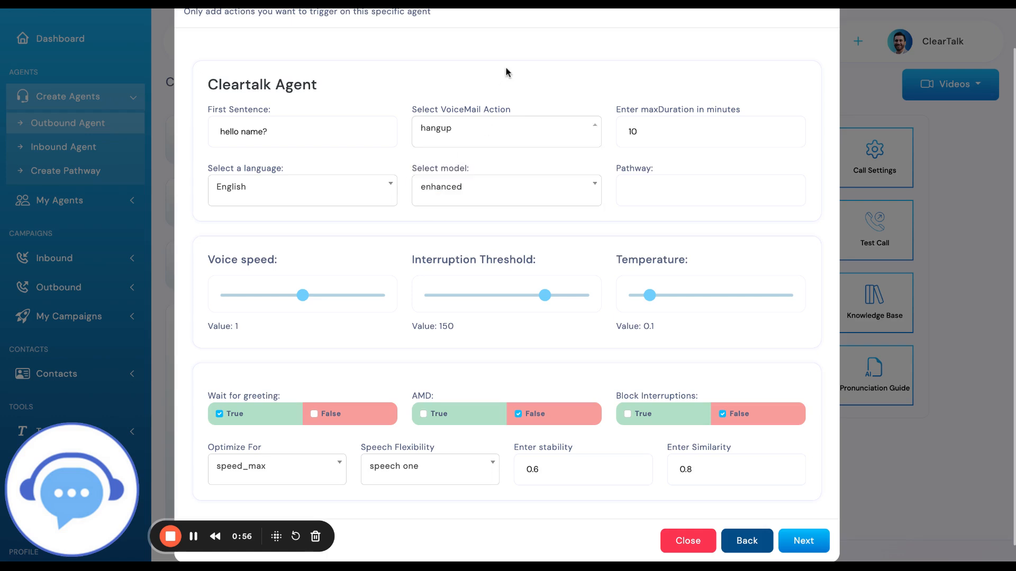
{"action": "left_click", "coordinate": [674, 142]}
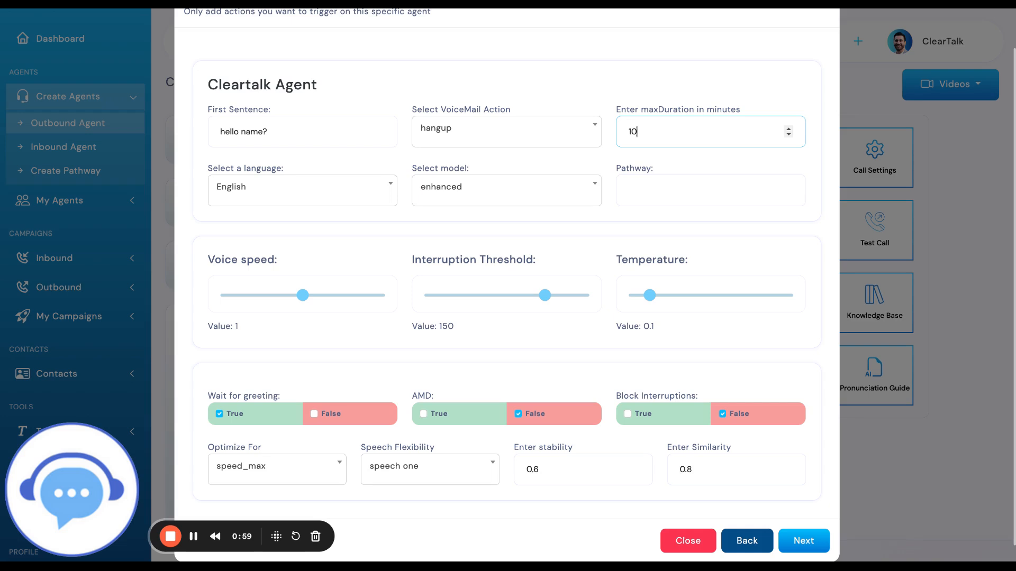
{"action": "double_click", "coordinate": [621, 138]}
Browse the available agent languages and the model choices without picking a different one
{"action": "left_click", "coordinate": [383, 195]}
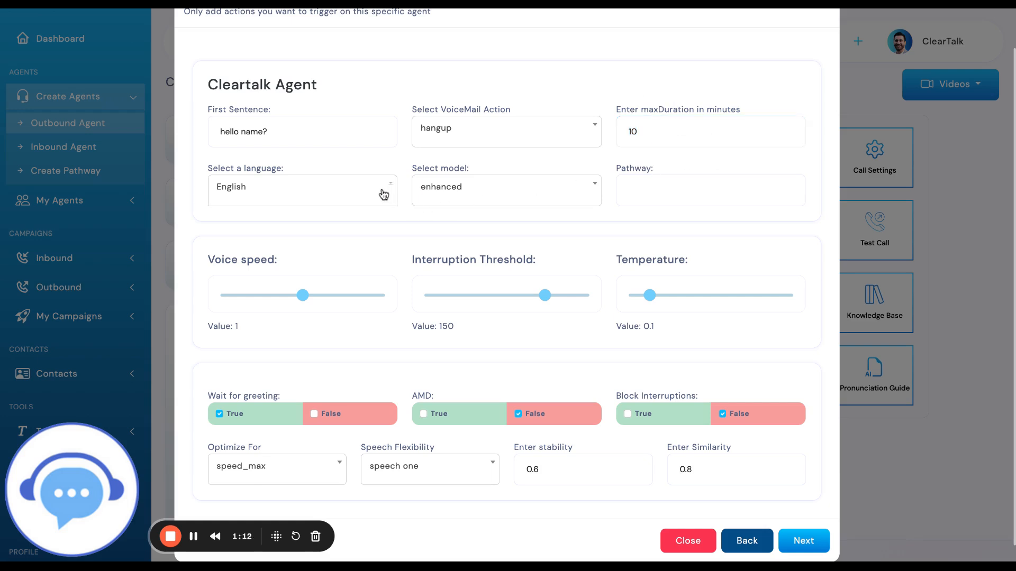
{"action": "scroll", "coordinate": [365, 286], "scroll_direction": "down", "scroll_amount": 10}
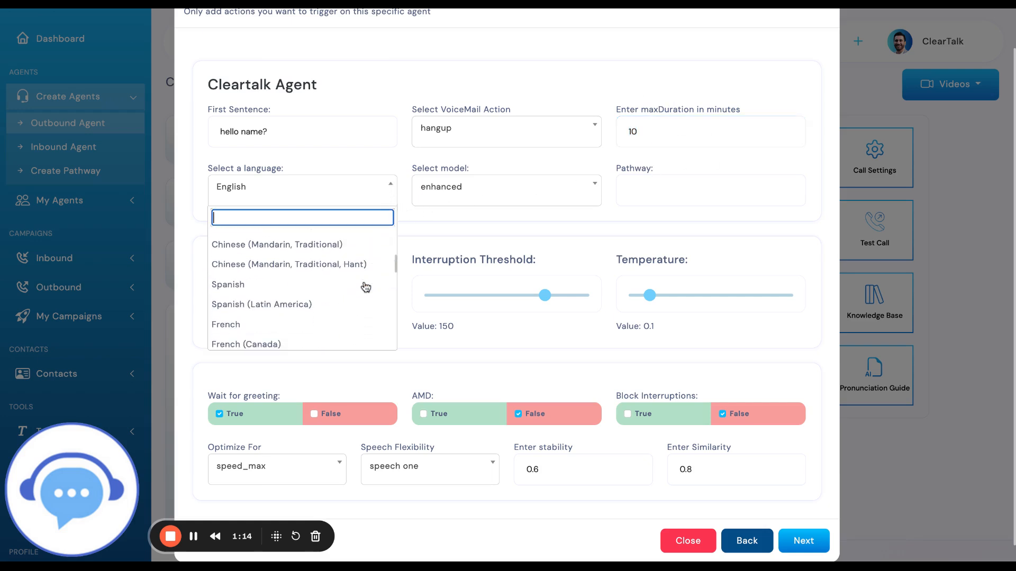
{"action": "scroll", "coordinate": [365, 283], "scroll_direction": "down", "scroll_amount": 1}
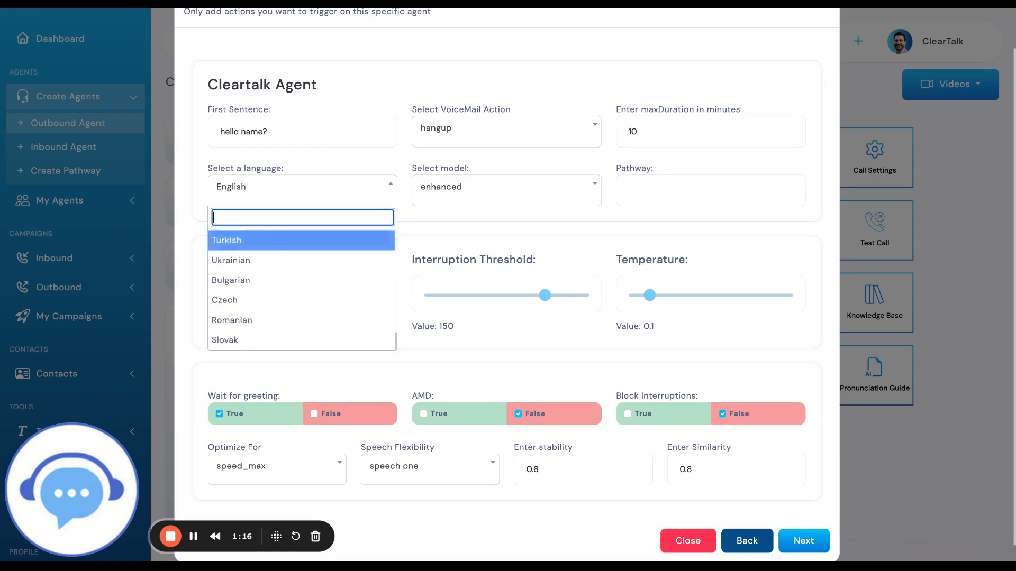
{"action": "scroll", "coordinate": [365, 283], "scroll_direction": "up", "scroll_amount": 12}
{"action": "left_click", "coordinate": [345, 181]}
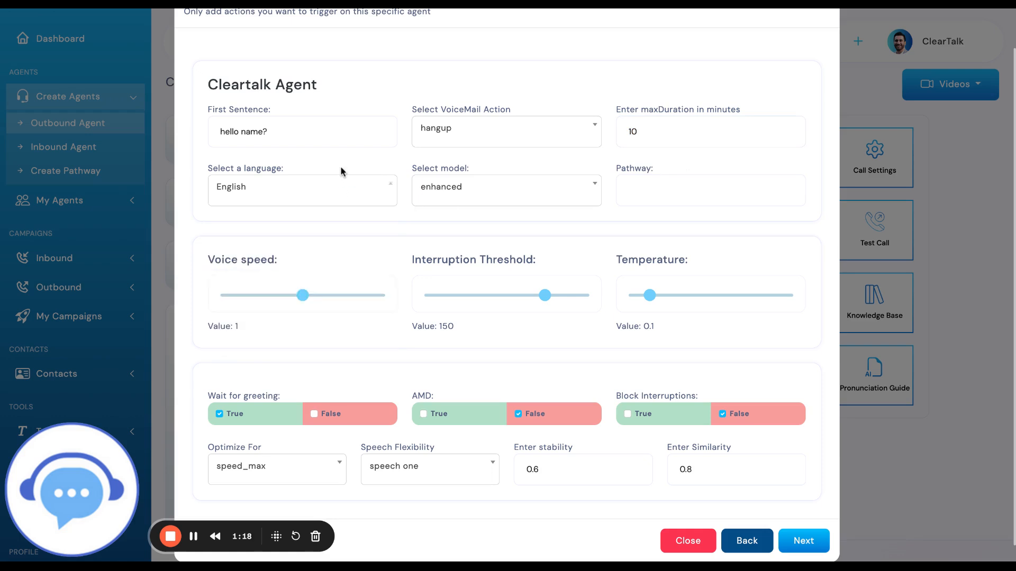
{"action": "left_click", "coordinate": [522, 206]}
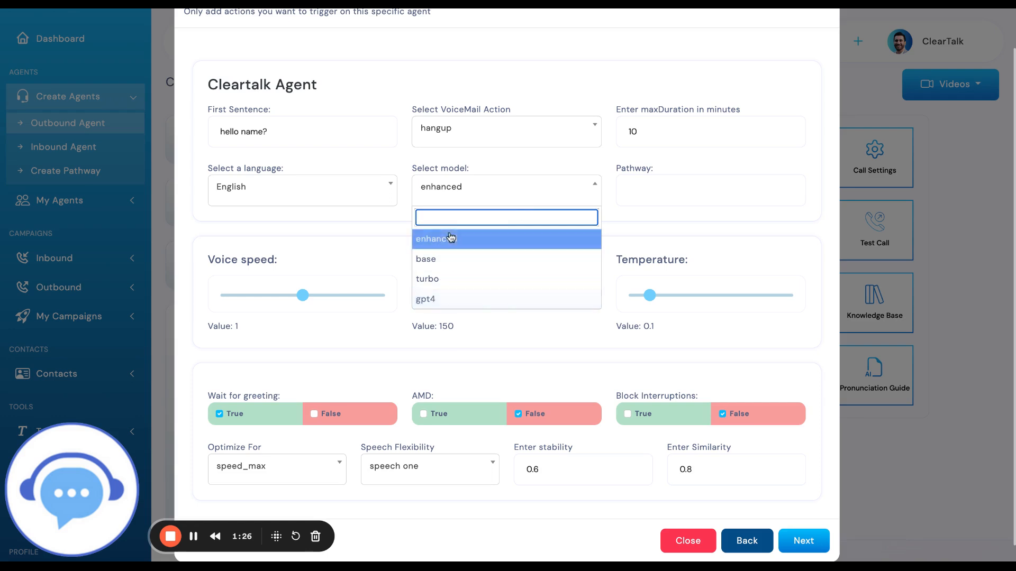
{"action": "left_click", "coordinate": [493, 170]}
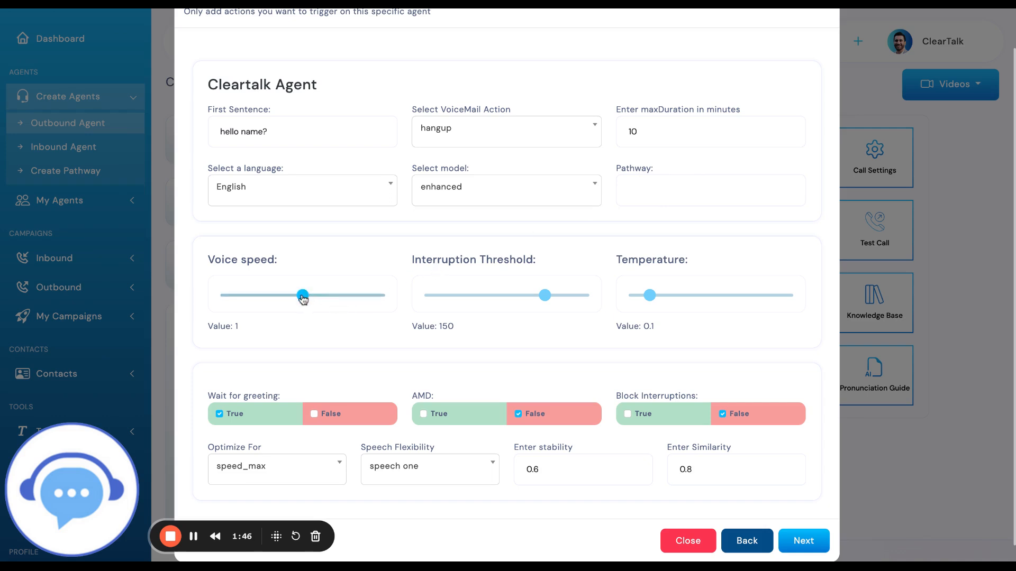
{"action": "mouse_move", "coordinate": [303, 298]}
{"action": "left_mouse_down"}
{"action": "mouse_move", "coordinate": [386, 301]}
{"action": "mouse_move", "coordinate": [262, 302]}
{"action": "mouse_move", "coordinate": [304, 299]}
{"action": "left_mouse_up"}
{"action": "mouse_move", "coordinate": [303, 298]}
{"action": "left_mouse_down"}
{"action": "mouse_move", "coordinate": [287, 299]}
{"action": "mouse_move", "coordinate": [306, 299]}
{"action": "left_mouse_up"}
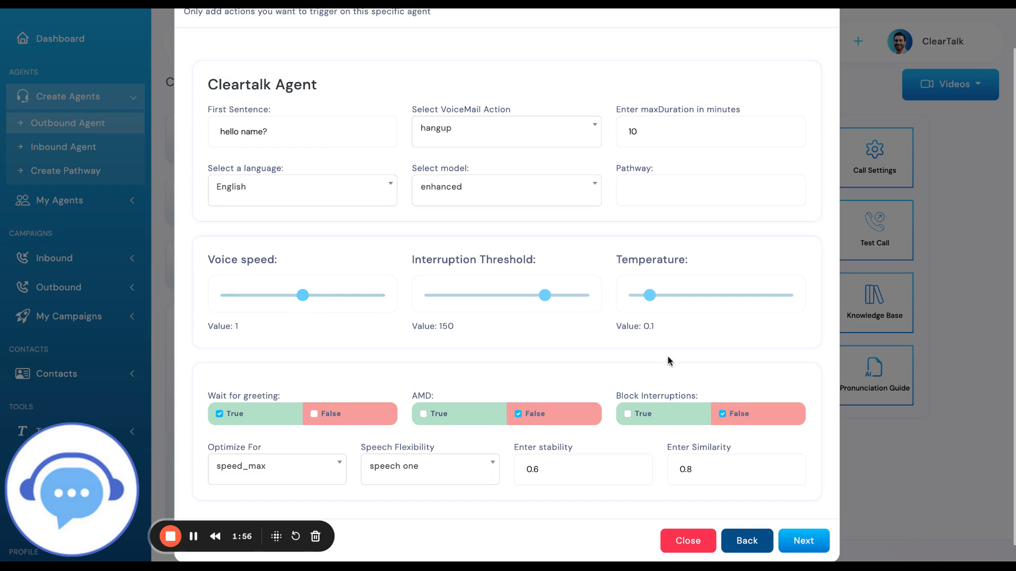
Lower the interruption threshold to 100
{"action": "left_click_drag", "start_coordinate": [544, 302], "coordinate": [502, 319]}
{"action": "mouse_move", "coordinate": [508, 295]}
{"action": "left_mouse_down"}
{"action": "mouse_move", "coordinate": [469, 296]}
{"action": "mouse_move", "coordinate": [493, 304]}
{"action": "left_mouse_up"}
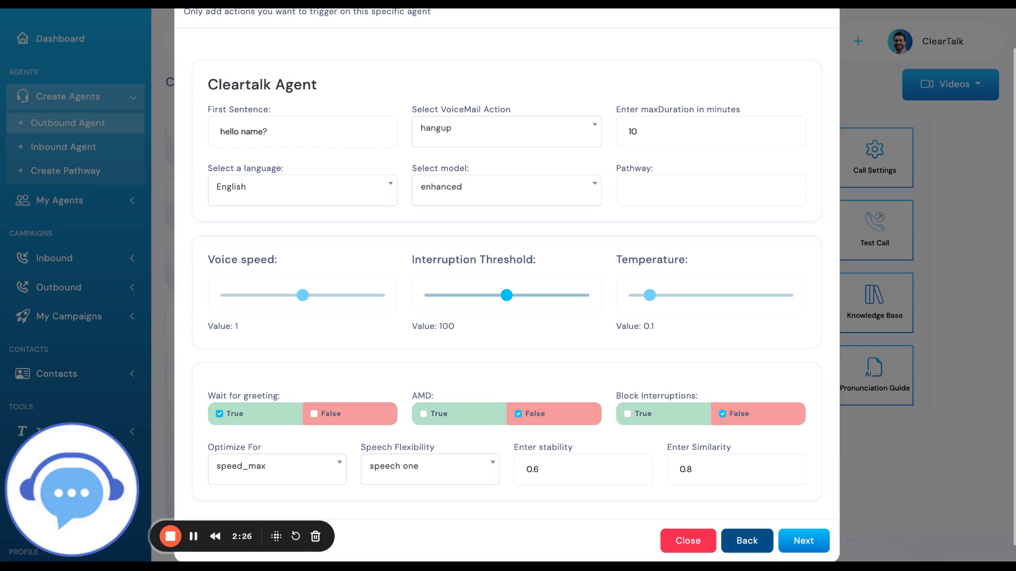
{"action": "mouse_move", "coordinate": [507, 296]}
{"action": "left_mouse_down"}
{"action": "mouse_move", "coordinate": [567, 305]}
{"action": "mouse_move", "coordinate": [464, 317]}
{"action": "mouse_move", "coordinate": [517, 312]}
{"action": "left_mouse_up"}
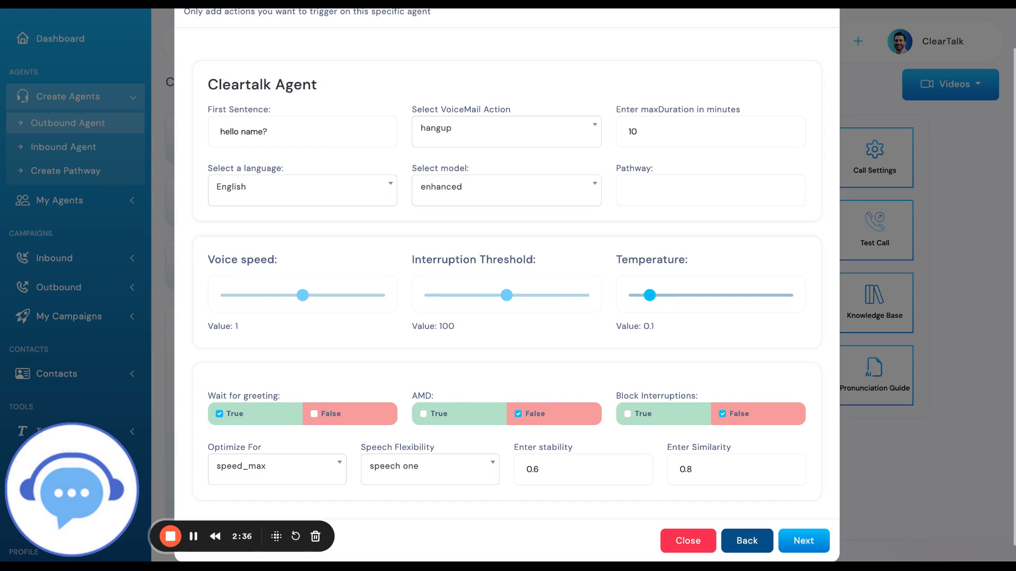
Lower the agent's temperature to 0
{"action": "left_click_drag", "start_coordinate": [650, 296], "coordinate": [647, 318]}
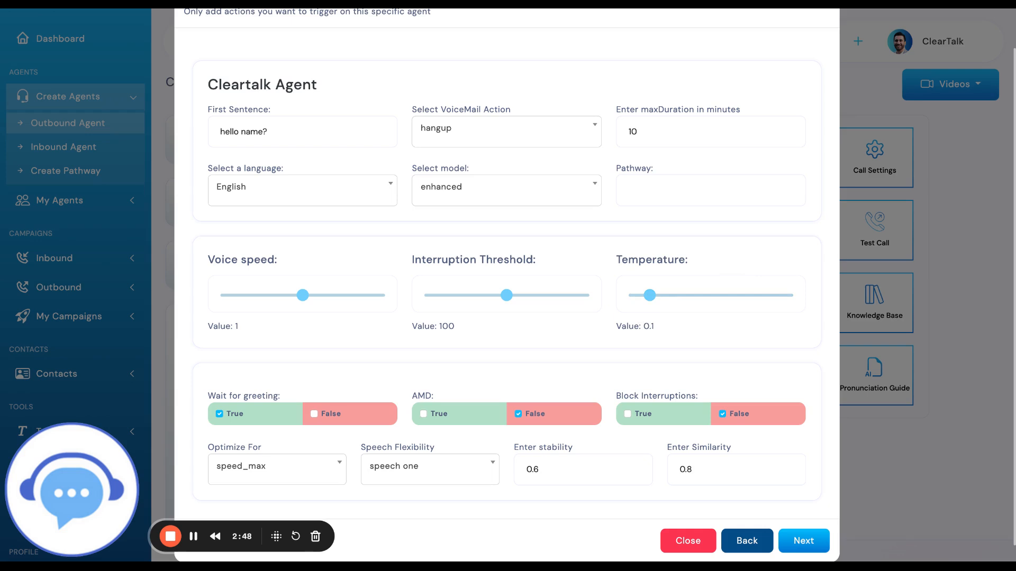
{"action": "left_click_drag", "start_coordinate": [650, 298], "coordinate": [634, 299]}
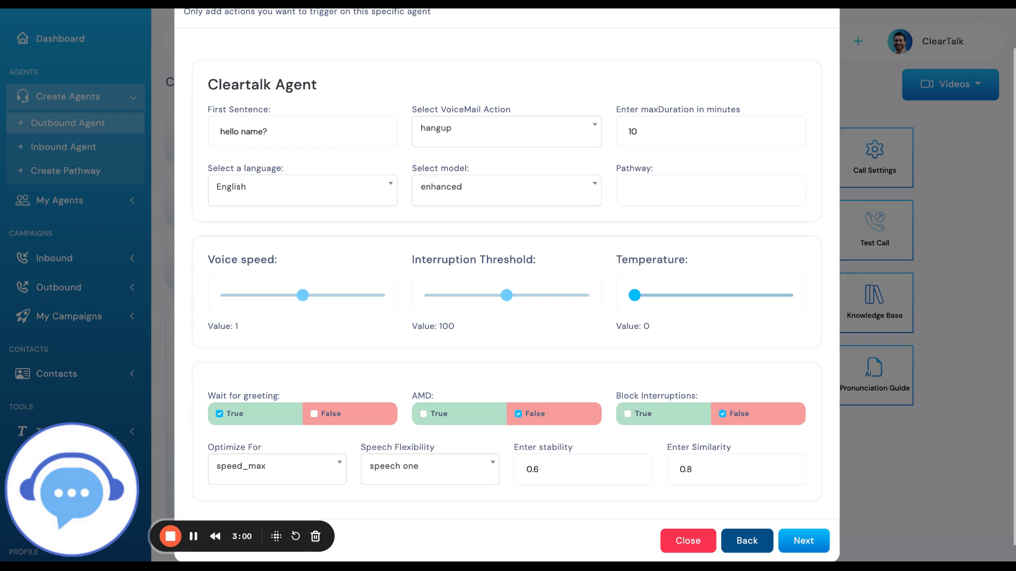
{"action": "left_click_drag", "start_coordinate": [636, 300], "coordinate": [611, 306]}
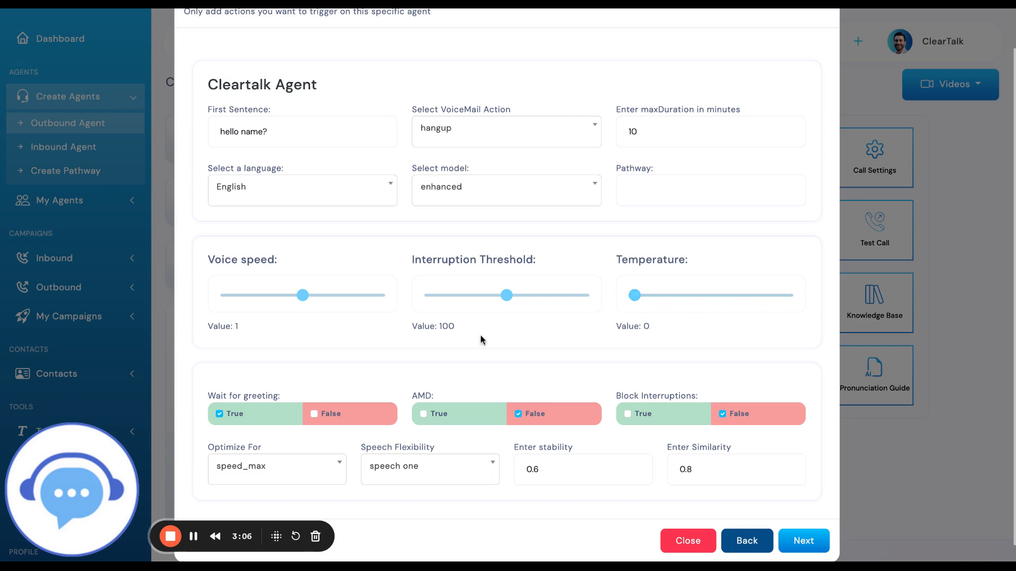
Review the choices offered for Optimize For and Speech Flexibility
{"action": "scroll", "coordinate": [481, 335], "scroll_direction": "down", "scroll_amount": 1}
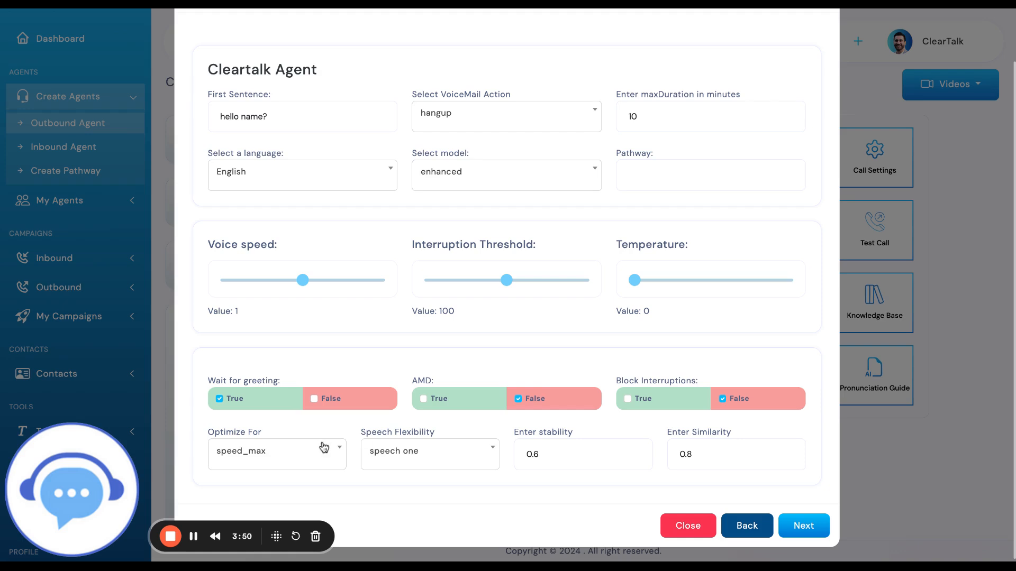
{"action": "left_click", "coordinate": [266, 456]}
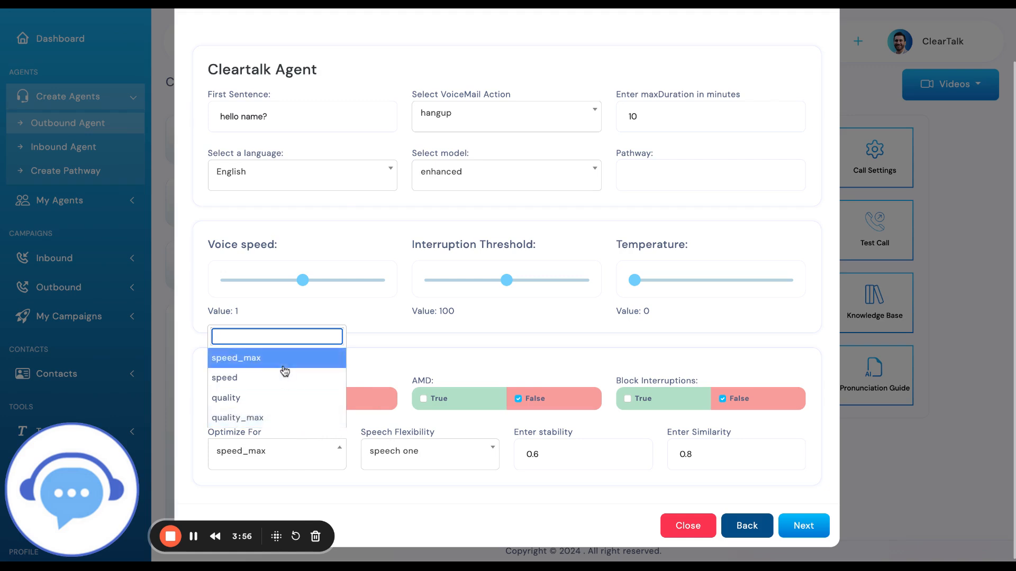
{"action": "left_click", "coordinate": [201, 356]}
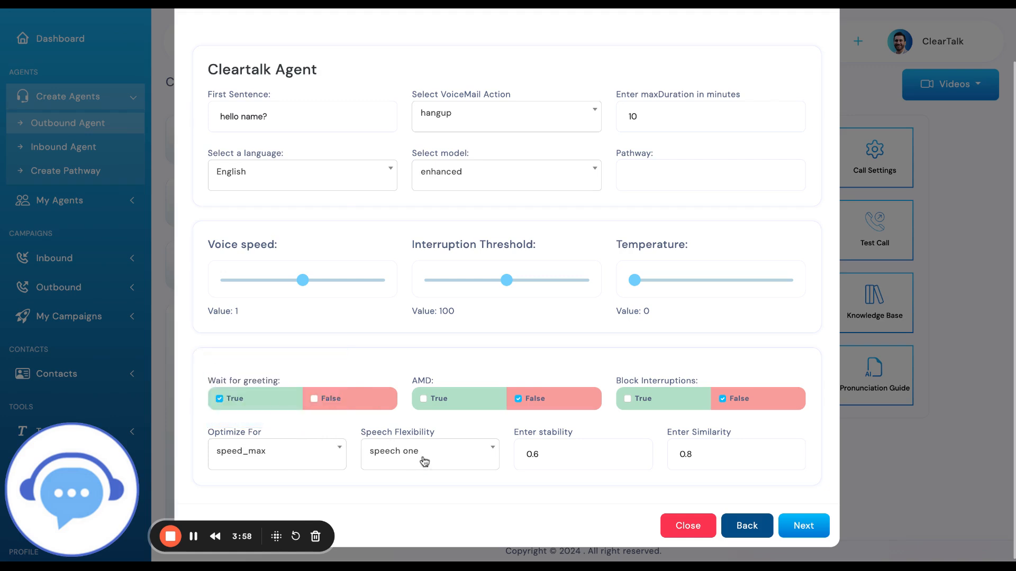
{"action": "left_click", "coordinate": [424, 461]}
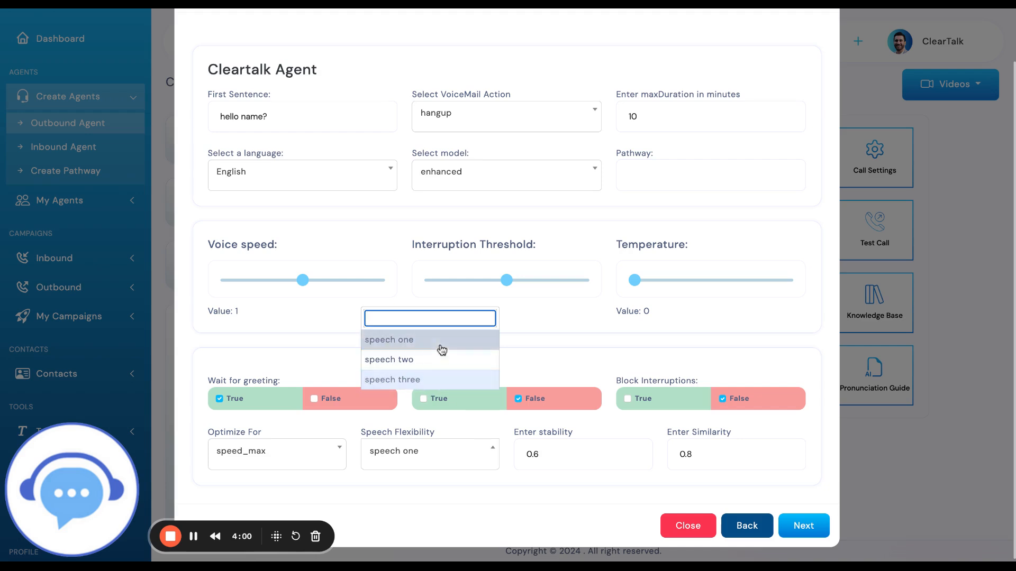
{"action": "left_click", "coordinate": [547, 364]}
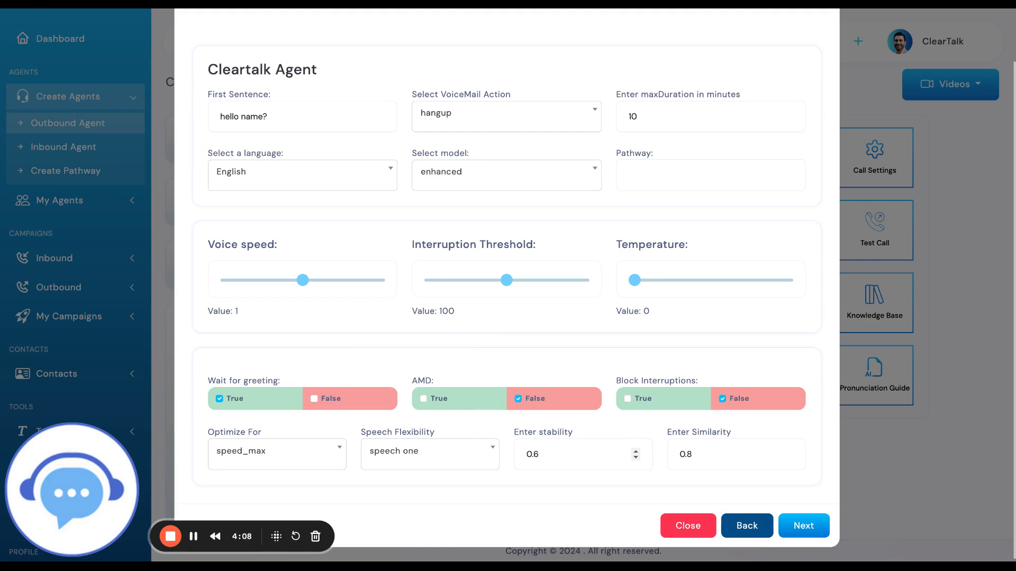
Open the agent's stability value for editing
{"action": "left_click", "coordinate": [545, 455]}
{"action": "left_click_drag", "start_coordinate": [540, 454], "coordinate": [535, 455]}
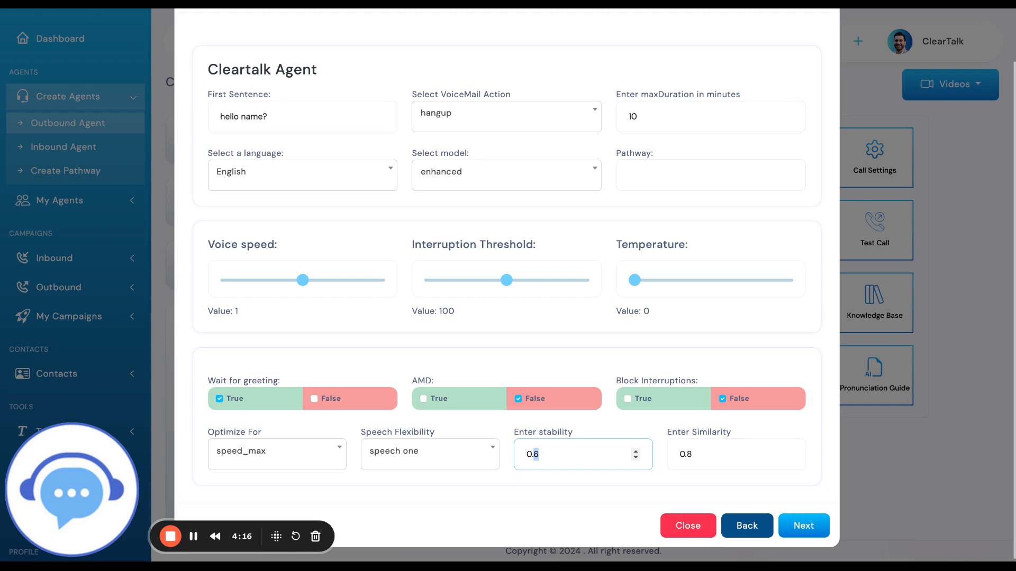
{"action": "left_click", "coordinate": [574, 454]}
{"action": "scroll", "coordinate": [586, 445], "scroll_direction": "down", "scroll_amount": 20}
{"action": "scroll", "coordinate": [587, 446], "scroll_direction": "up", "scroll_amount": 1}
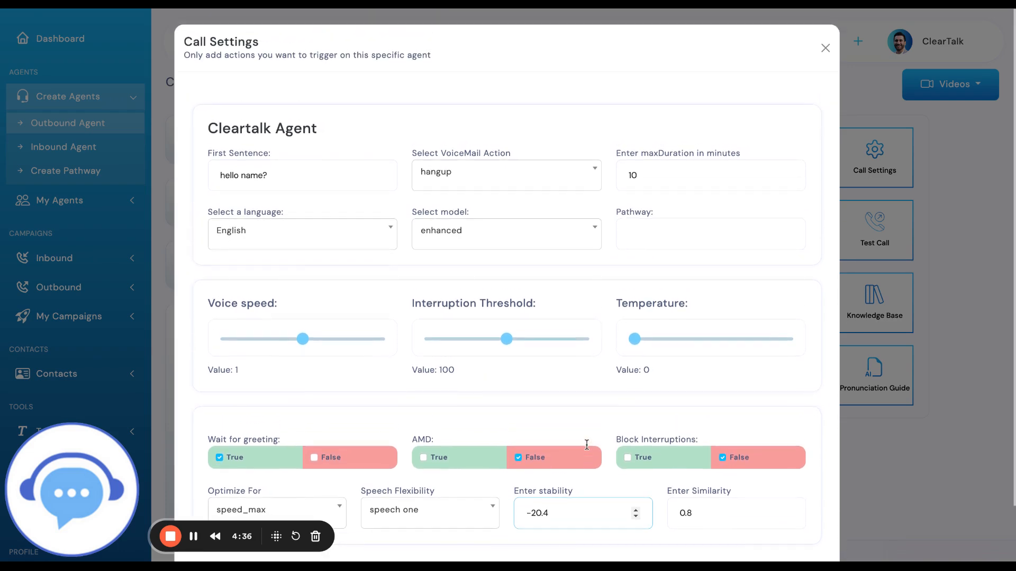